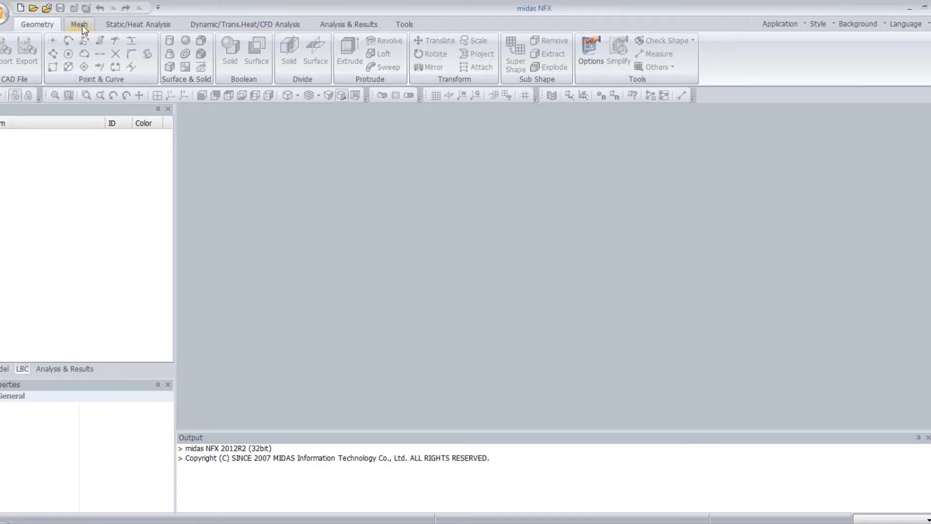
# - Open the 'connection' model from 10_Fatigue Analysis, orient the main pipe vertically, and show the BC support
pyautogui.click(5, 14)
pyautogui.click(16, 69)
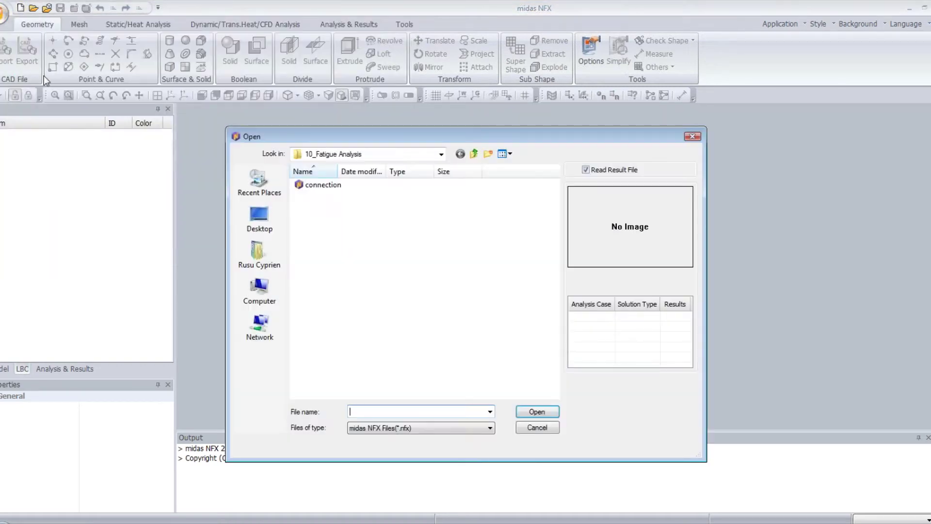
pyautogui.click(320, 188)
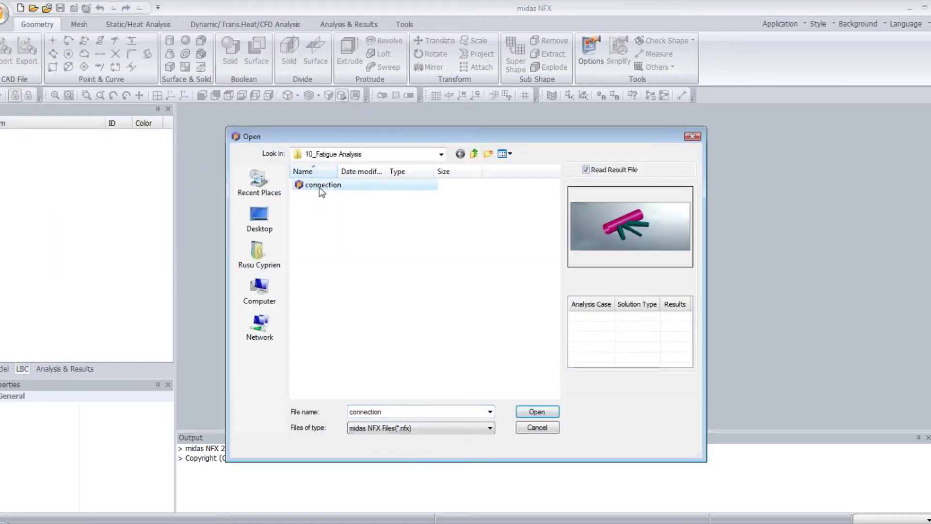
pyautogui.click(538, 413)
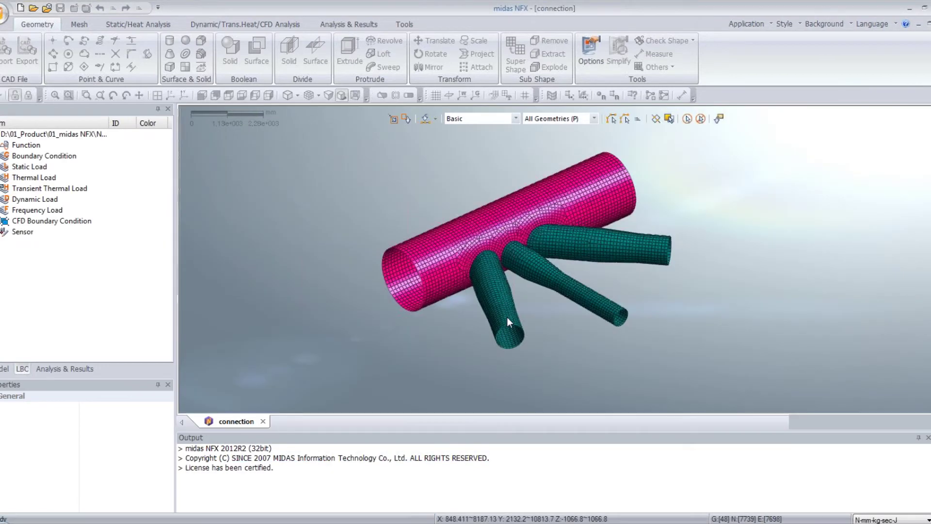
pyautogui.click(184, 96)
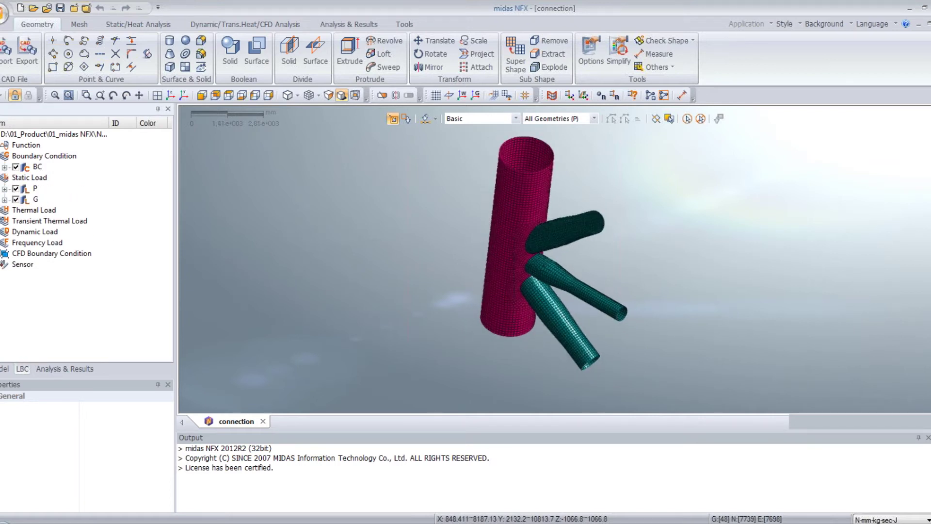
pyautogui.click(16, 167)
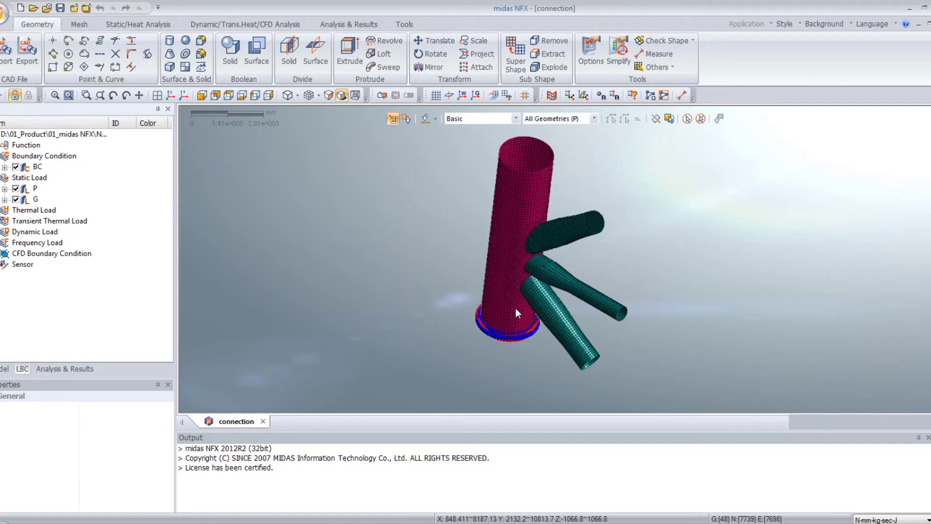
# - Display the P pressure loads on the pipe ends and the G gravity load
pyautogui.click(16, 189)
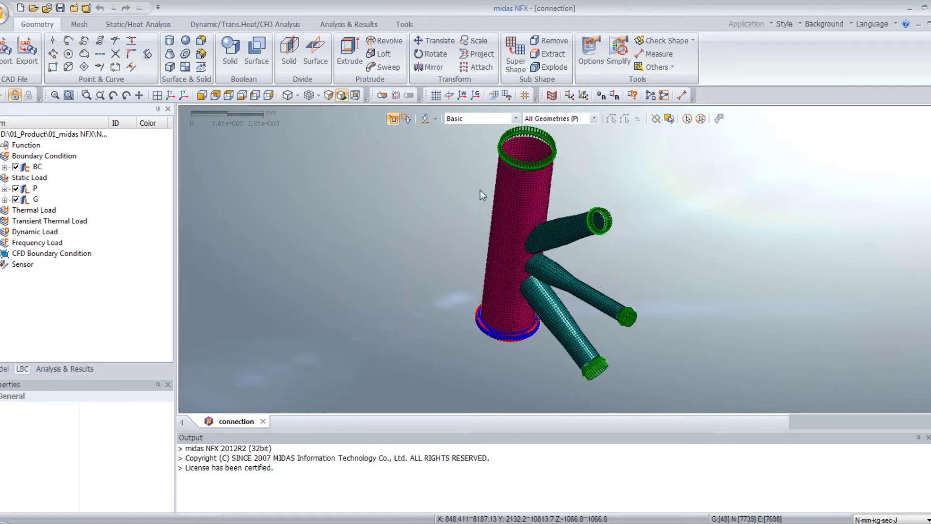
pyautogui.click(16, 199)
# - Add a Linear Static analysis case, Linear Static-1, under Analysis Case
pyautogui.click(60, 369)
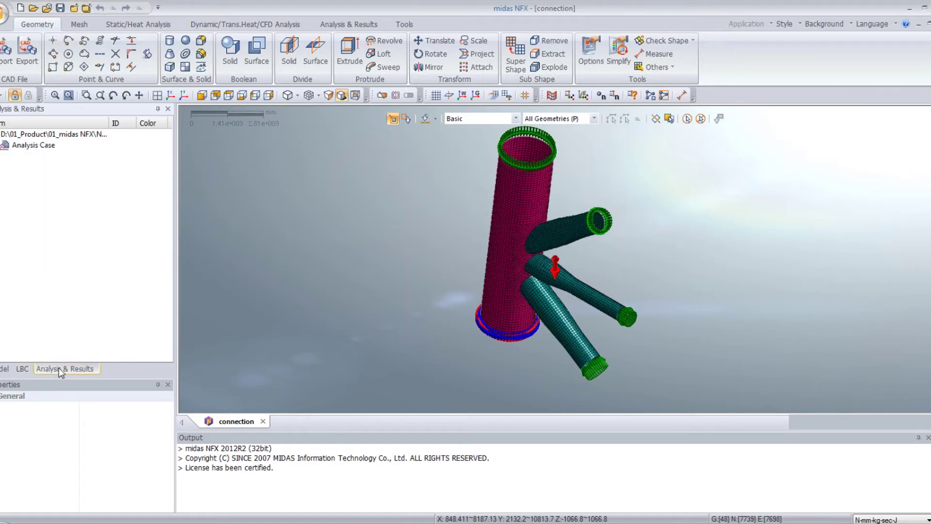
pyautogui.click(39, 147)
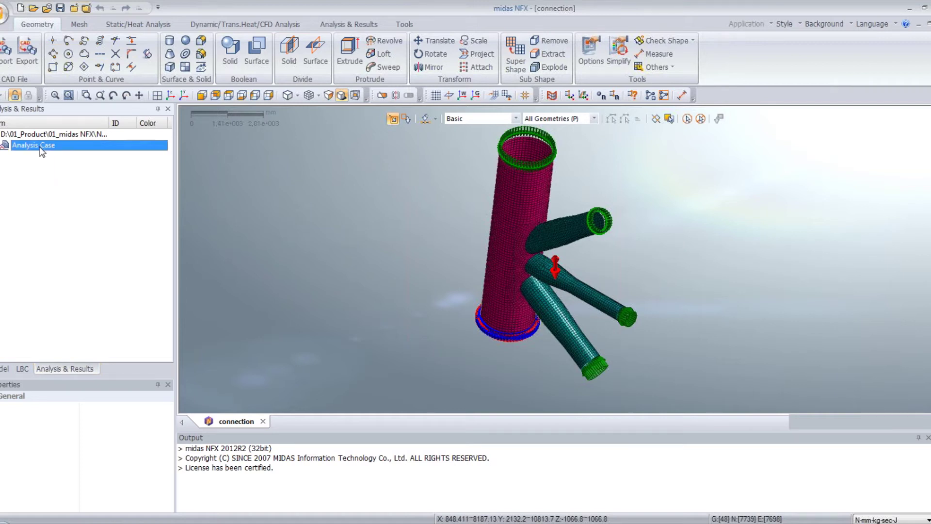
pyautogui.rightClick(39, 147)
pyautogui.click(63, 154)
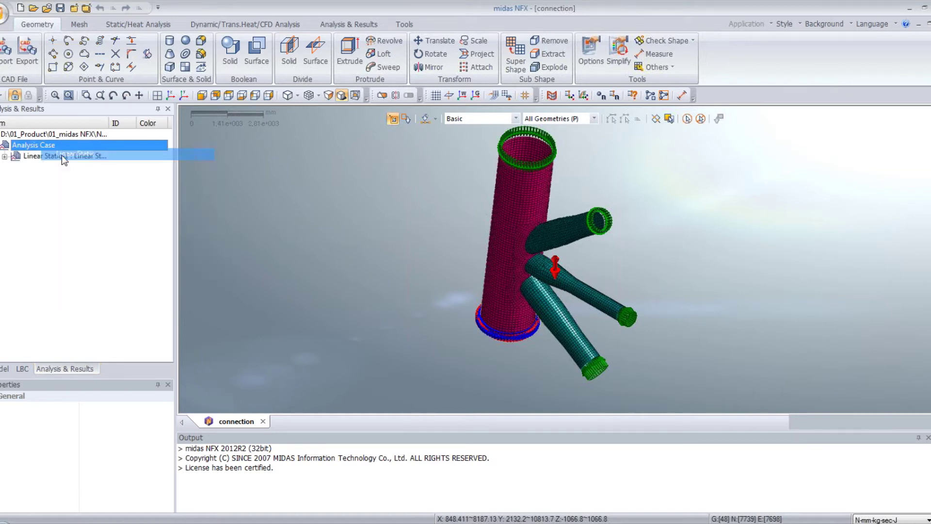
pyautogui.click(62, 155)
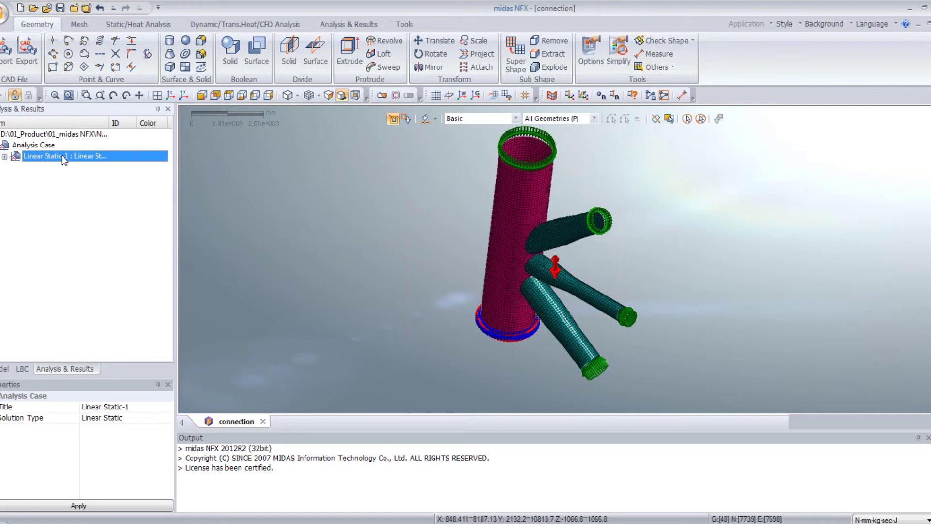
# - Check and accept the Linear Static-1 settings, then solve the case
pyautogui.rightClick(62, 155)
pyautogui.click(87, 253)
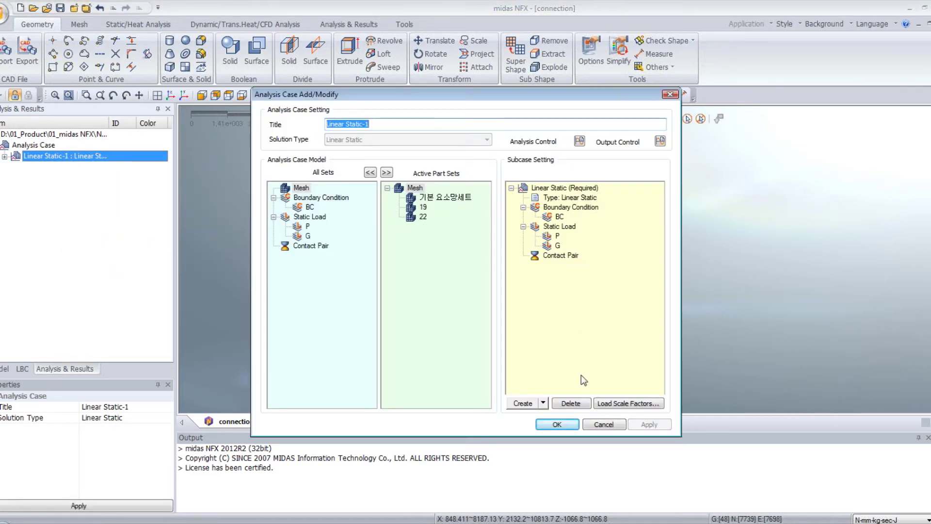
pyautogui.click(565, 423)
pyautogui.rightClick(45, 158)
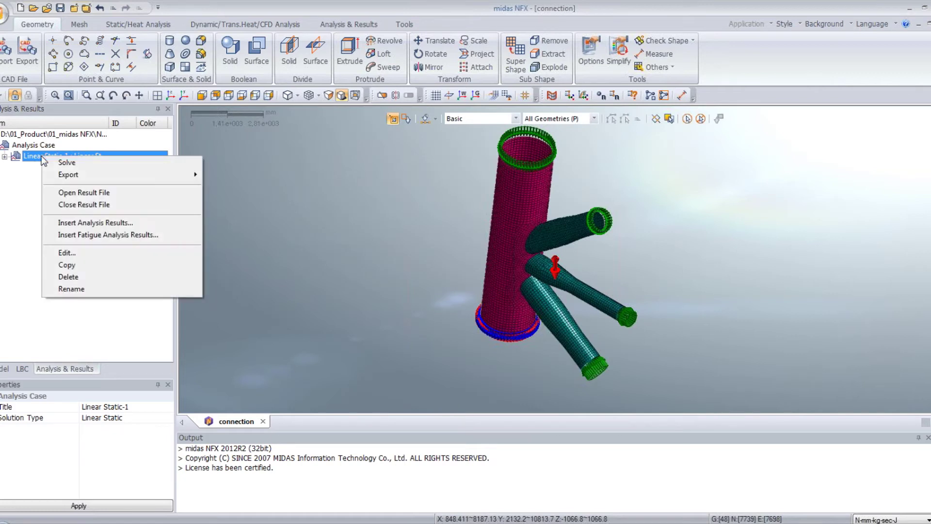
pyautogui.click(67, 165)
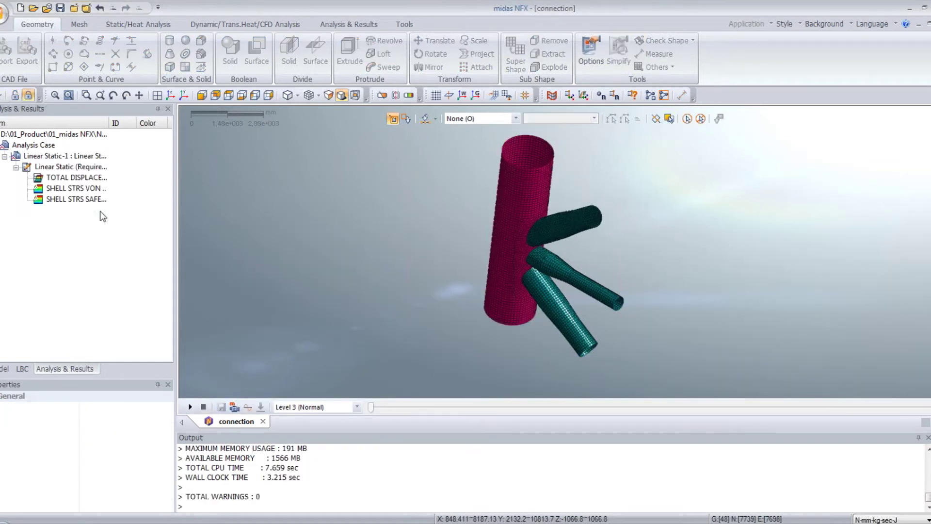
# - Display the total displacement, von Mises stress and safety-factor contours for Linear Static-1
pyautogui.doubleClick(79, 180)
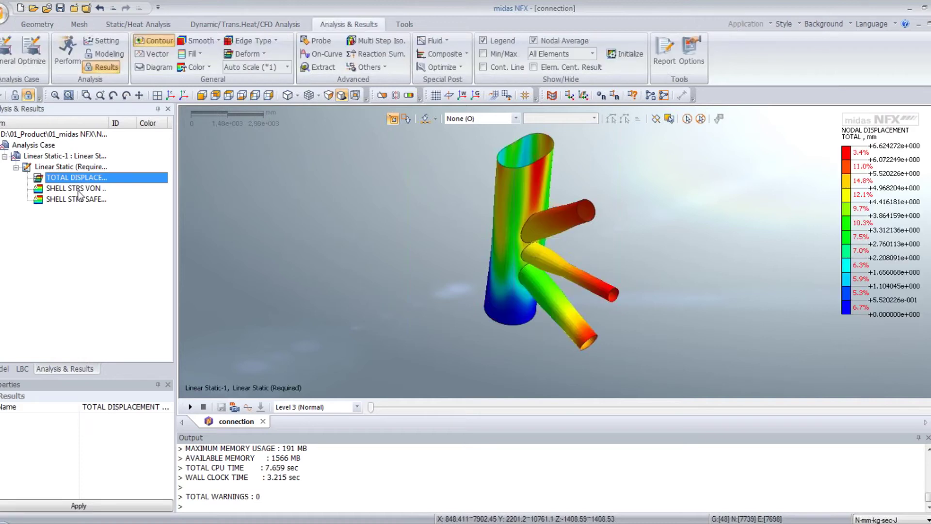
pyautogui.doubleClick(77, 190)
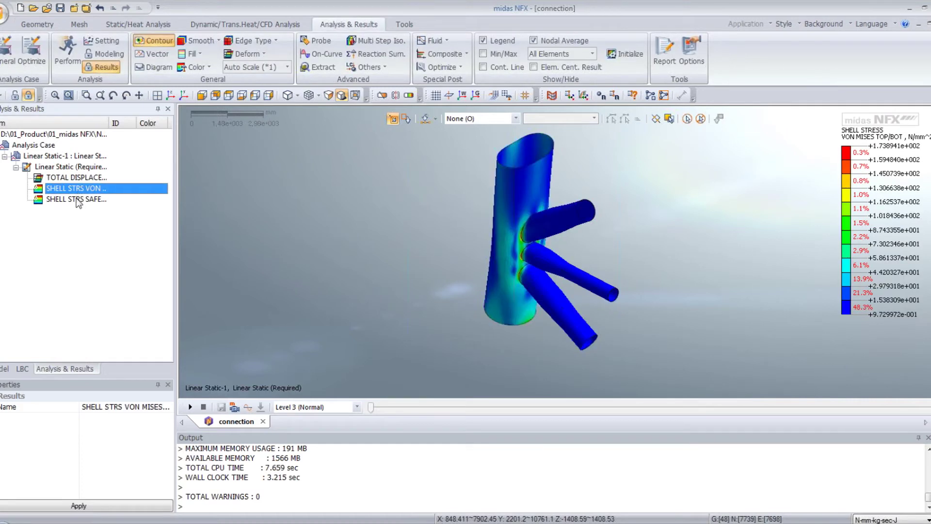
pyautogui.doubleClick(76, 200)
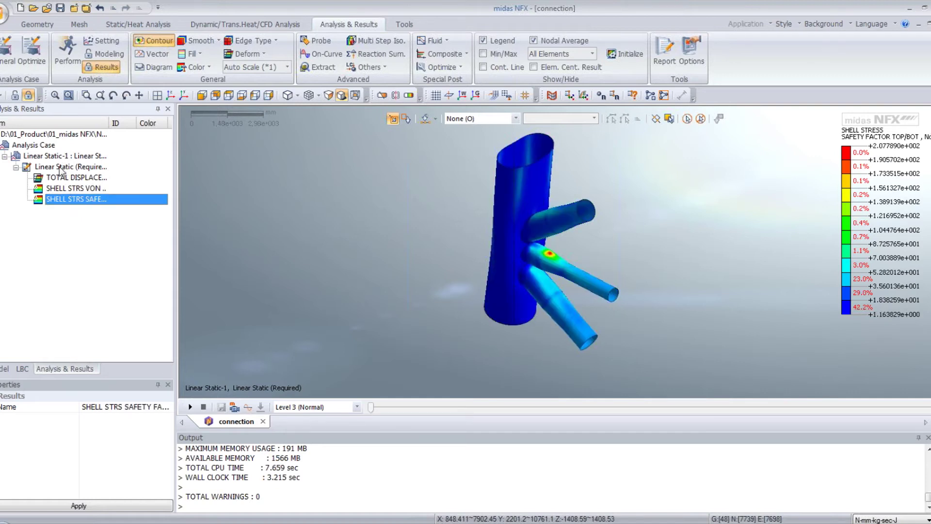
pyautogui.click(61, 158)
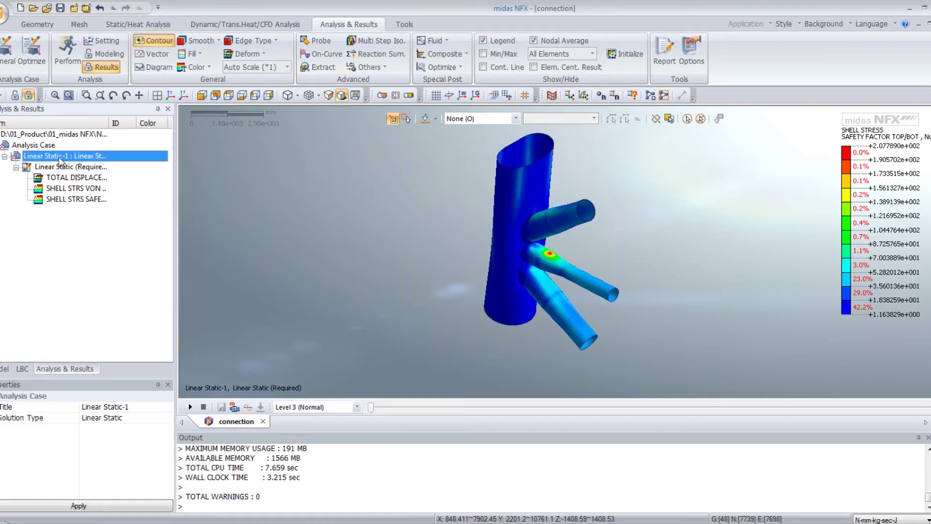
pyautogui.rightClick(62, 160)
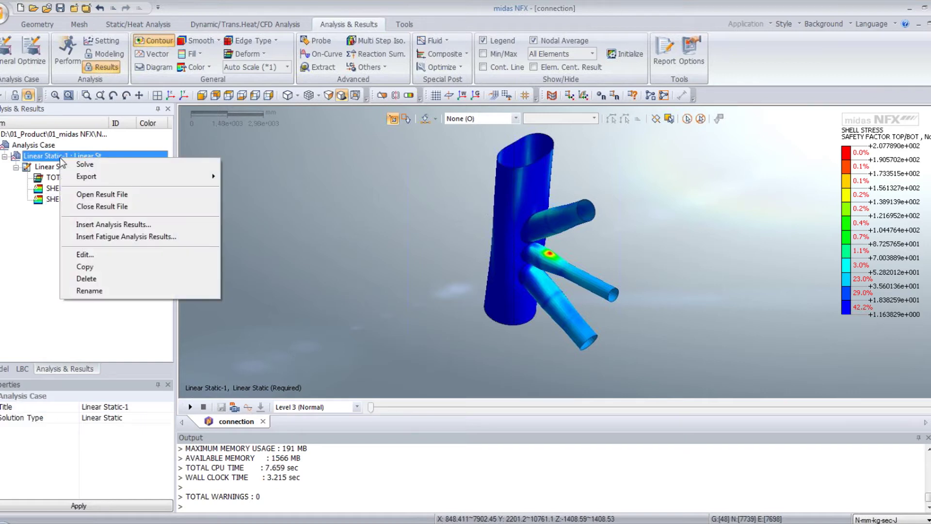
# - Insert fatigue analysis results on Linear Static-1 using Signed Von Mises stress
pyautogui.click(136, 241)
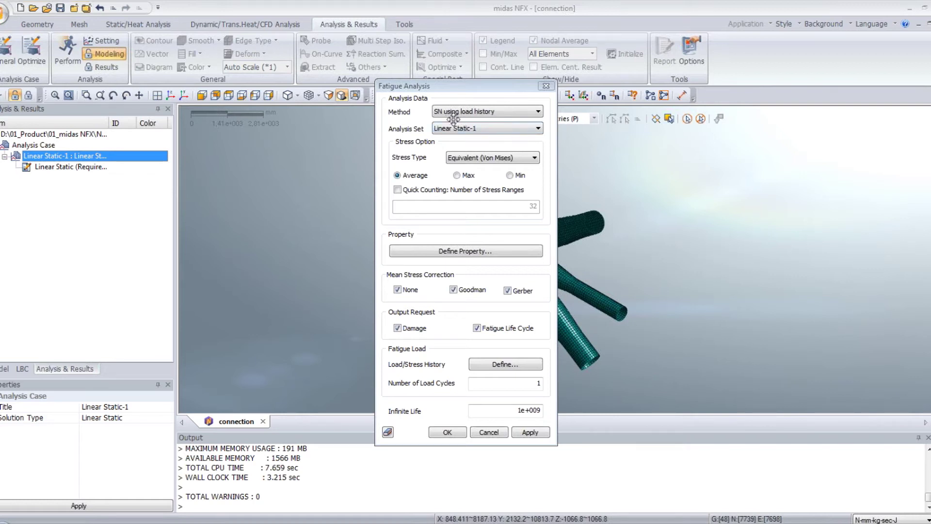
pyautogui.click(466, 129)
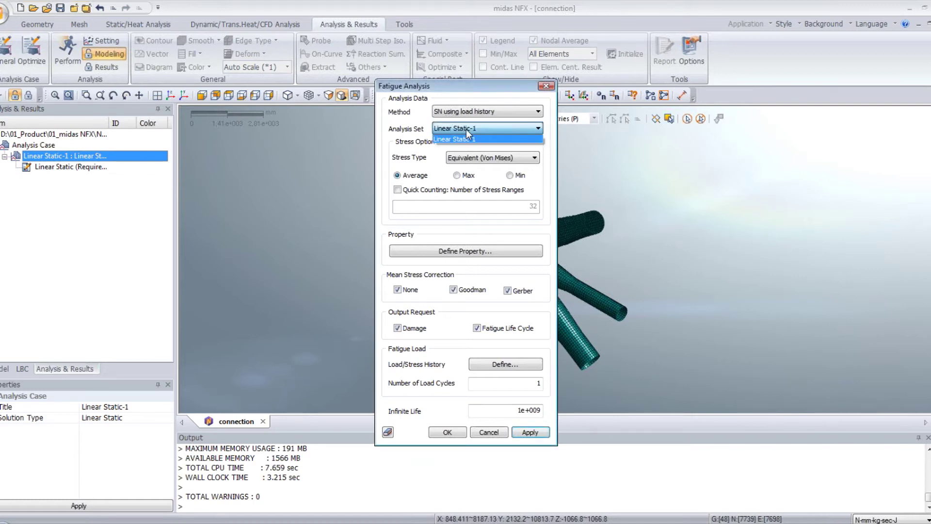
pyautogui.click(466, 129)
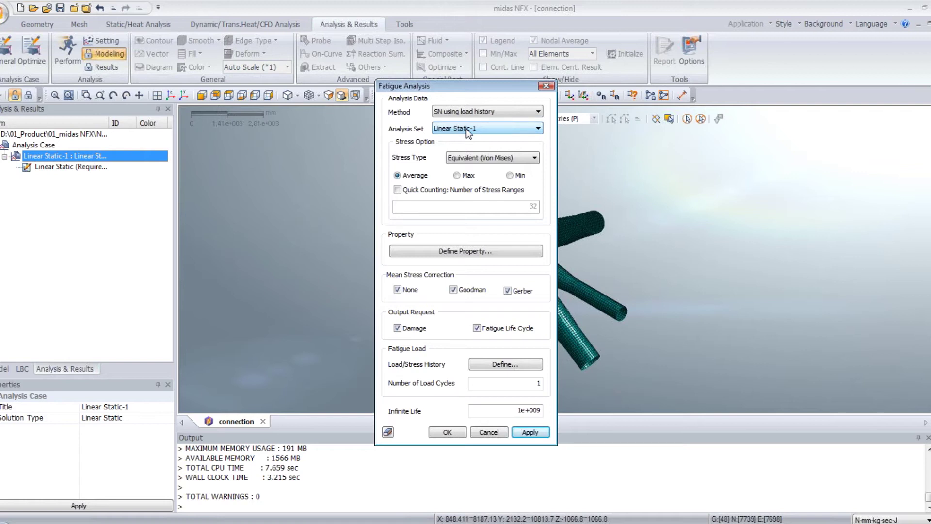
pyautogui.click(488, 158)
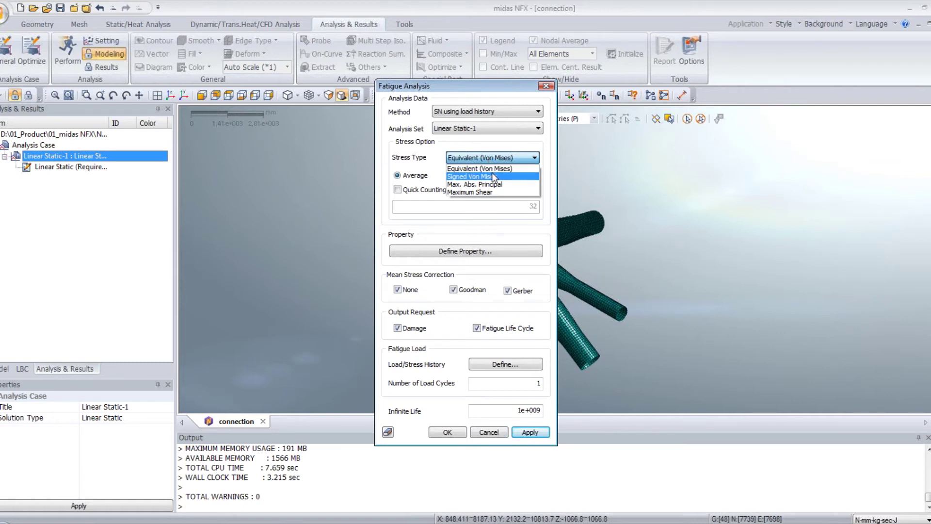
pyautogui.click(493, 177)
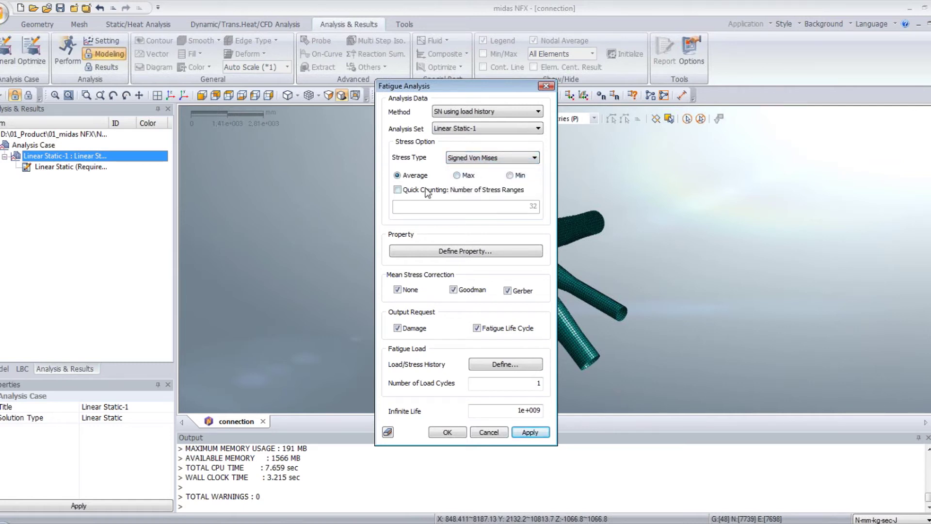
# - Define an AISI 304 fatigue property with endurance limit 50 at 1000000 cycles
pyautogui.click(432, 252)
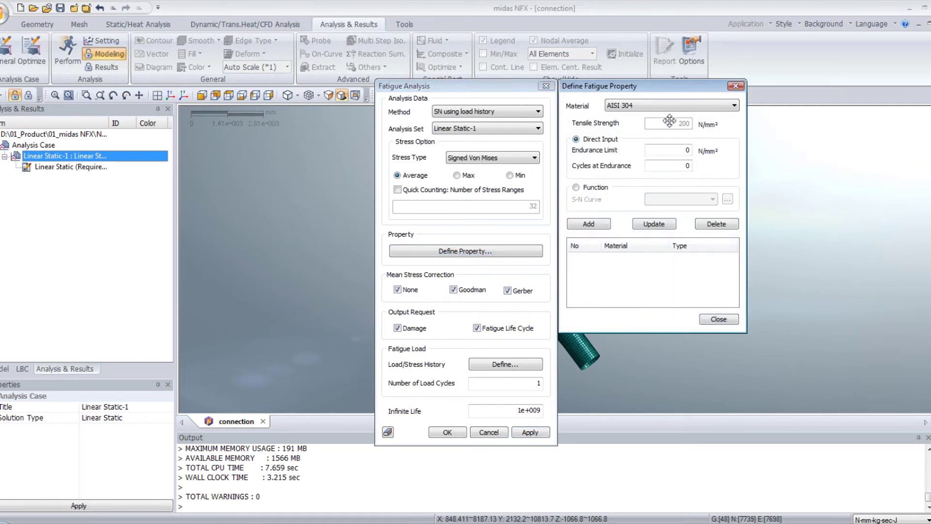
pyautogui.click(648, 104)
pyautogui.click(649, 104)
pyautogui.doubleClick(688, 150)
pyautogui.write('50')
pyautogui.press('Tab')
pyautogui.write('1000000')
pyautogui.click(596, 227)
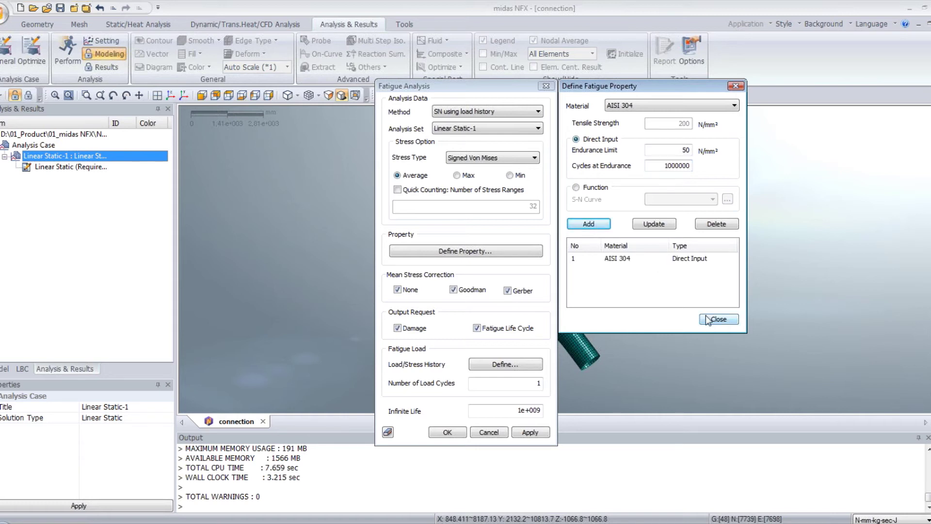
pyautogui.click(717, 319)
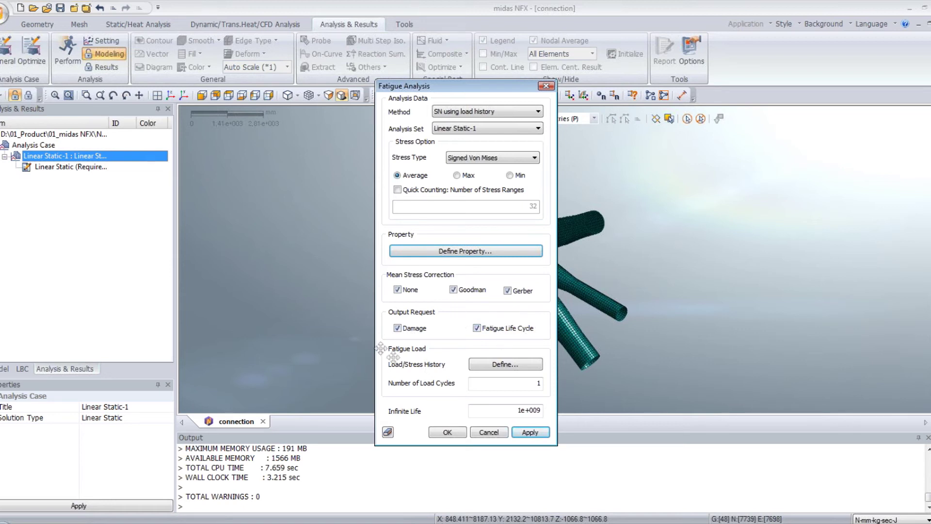
# - Start a new fatigue load function with points (0, 1) and (0.25, 2)
pyautogui.click(498, 368)
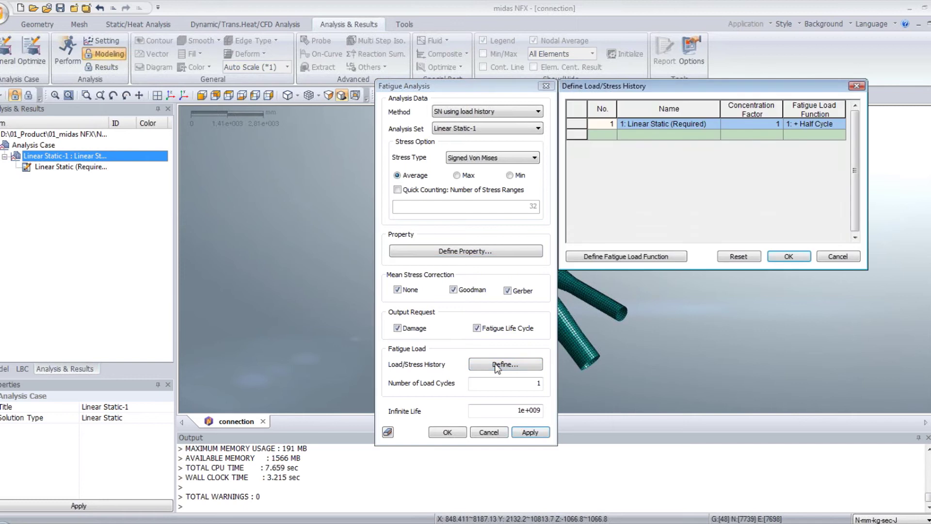
pyautogui.moveTo(699, 87); pyautogui.dragTo(596, 147)
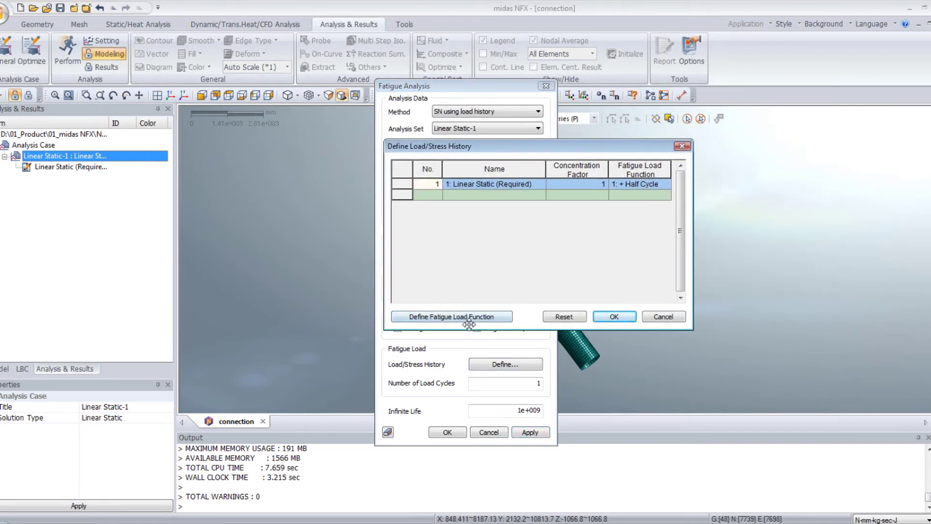
pyautogui.click(420, 318)
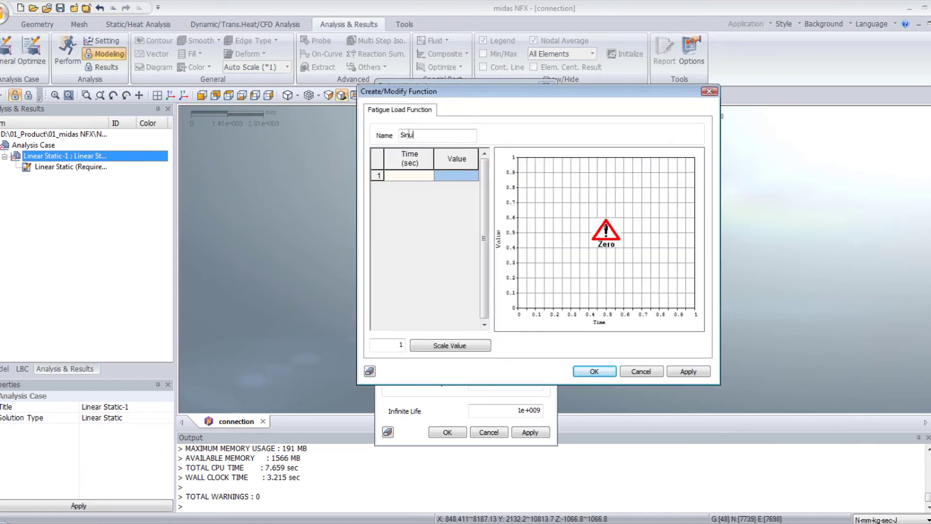
pyautogui.click(407, 176)
pyautogui.press('Tab')
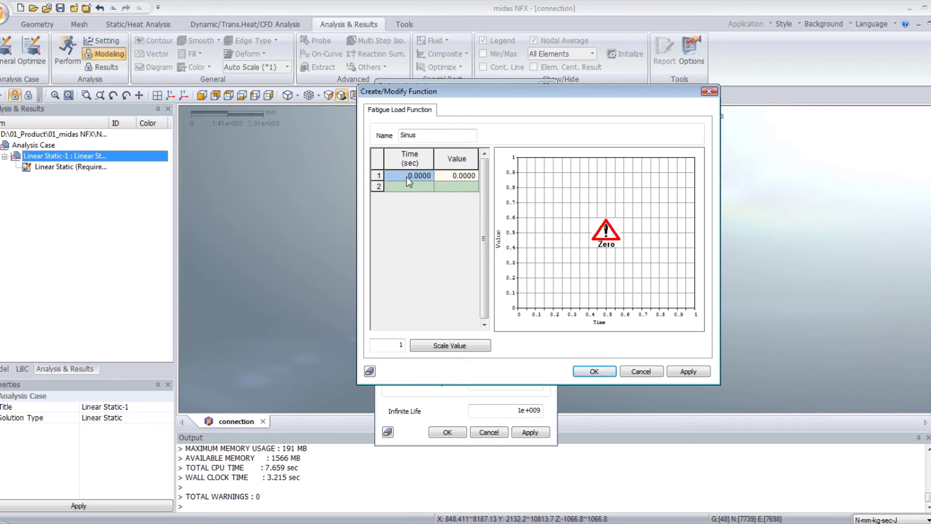
pyautogui.write('1')
pyautogui.press('Return')
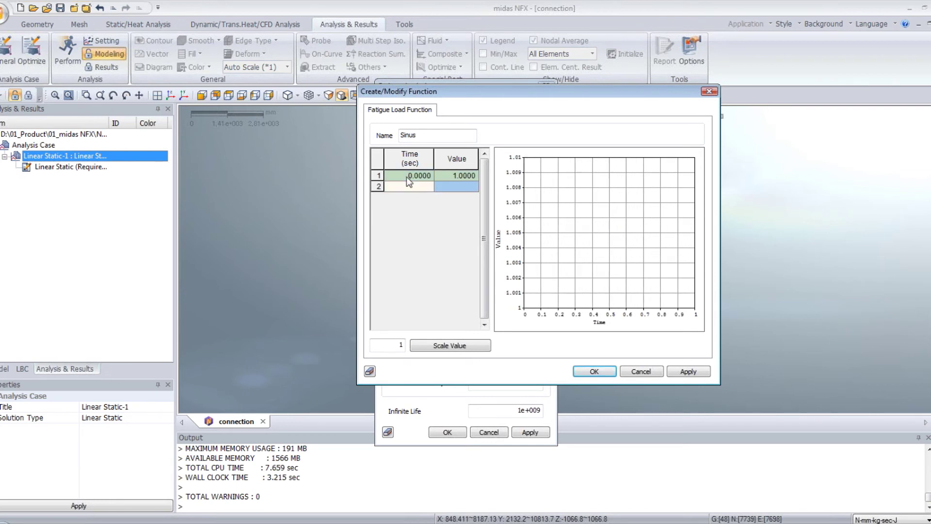
pyautogui.write('0.25')
pyautogui.press('Return')
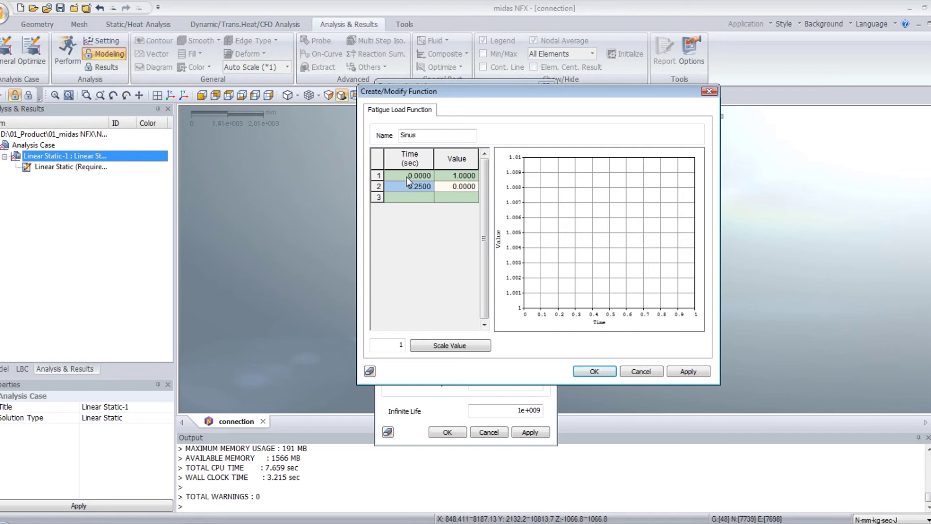
pyautogui.write('2')
pyautogui.press('Return')
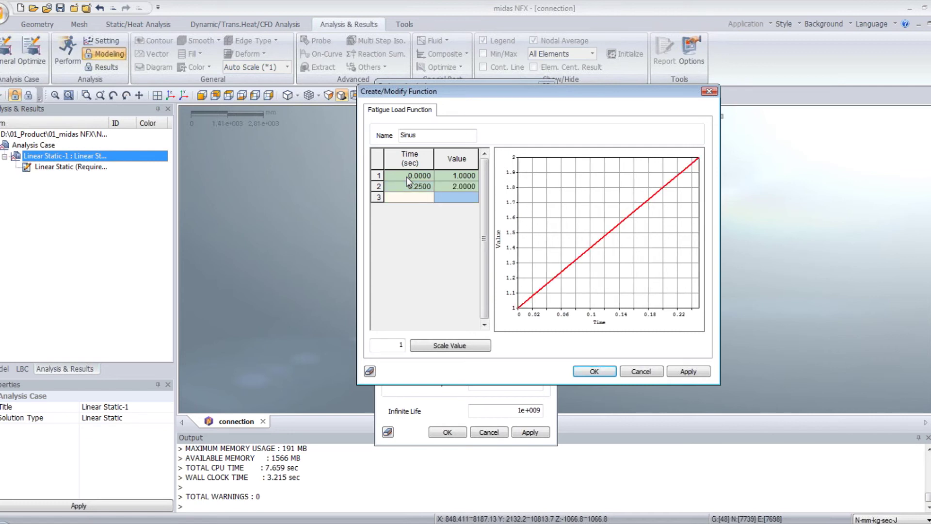
# - Add points (0.5, 1), (0.75, 0) and (1, 1), and accept the Sinus function
pyautogui.write('0.5')
pyautogui.press('Return')
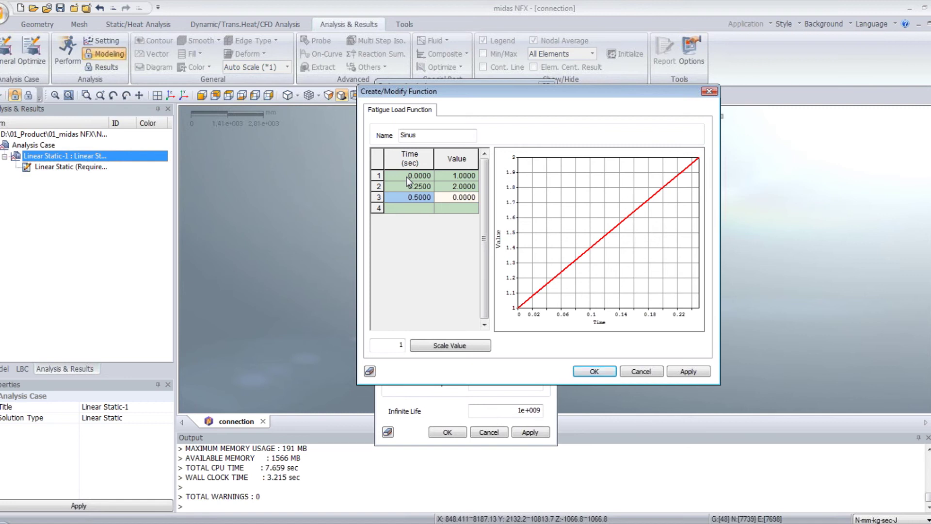
pyautogui.write('1')
pyautogui.press('Return')
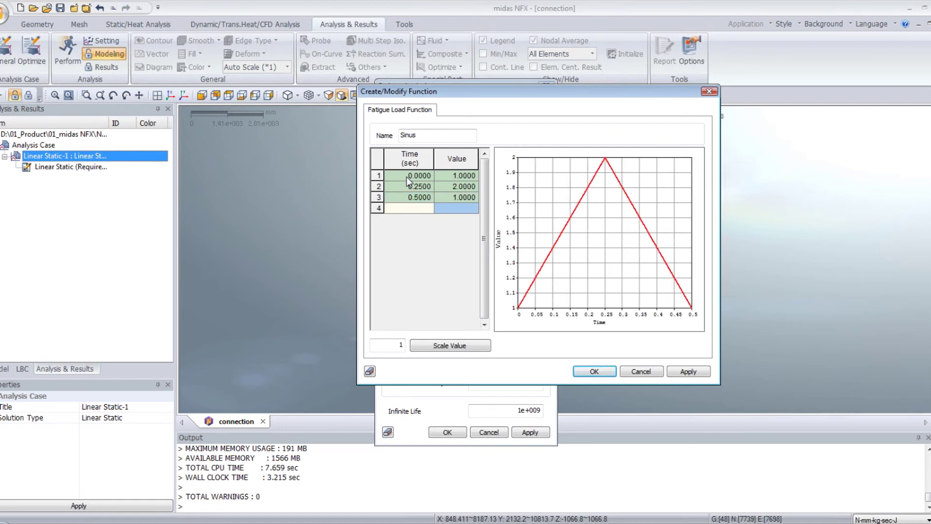
pyautogui.write('0.')
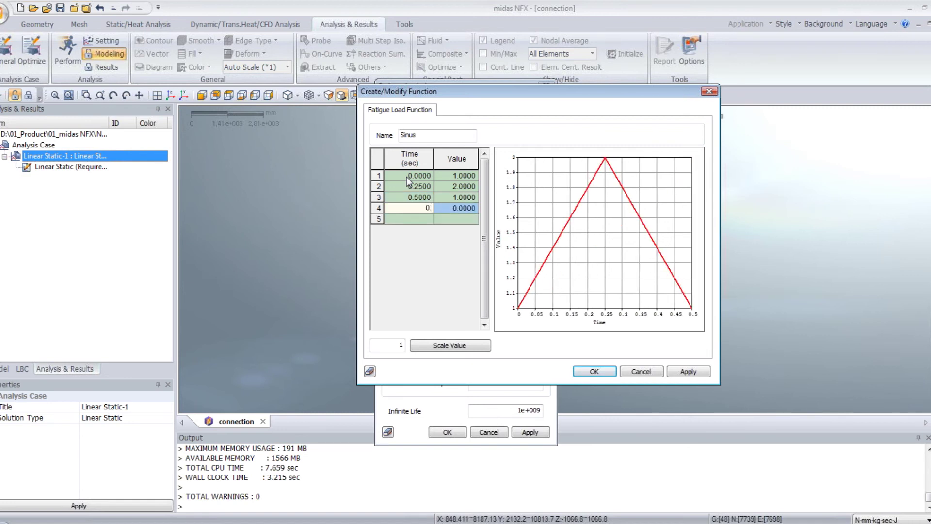
pyautogui.write('75')
pyautogui.press('Return')
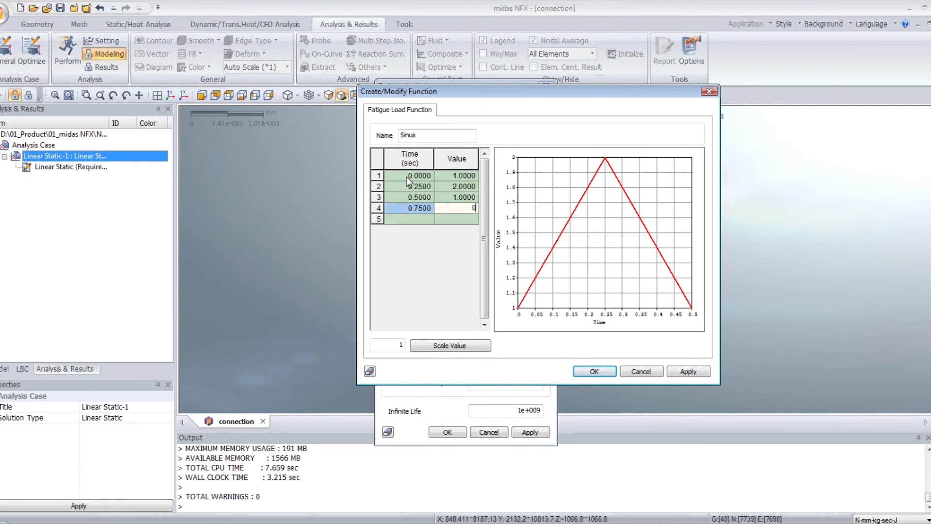
pyautogui.press('Return')
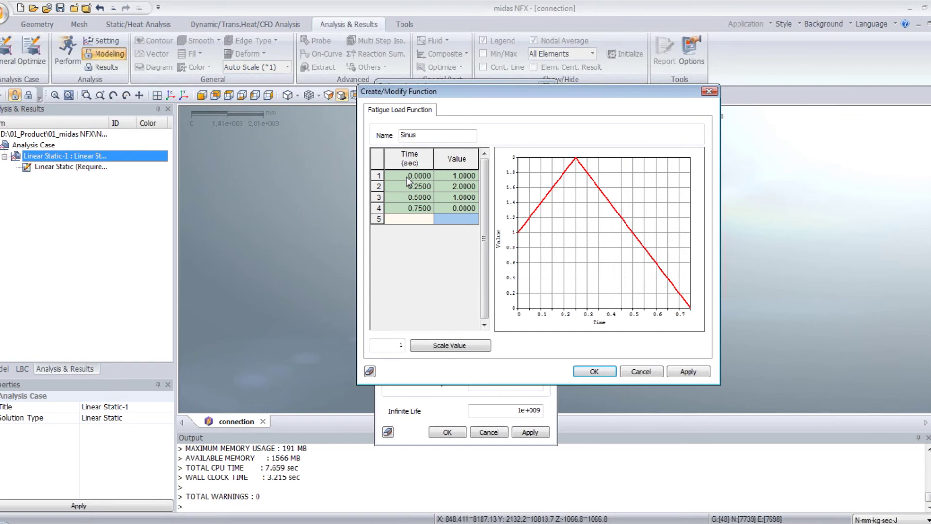
pyautogui.write('1')
pyautogui.press('Return')
pyautogui.write('1')
pyautogui.press('Return')
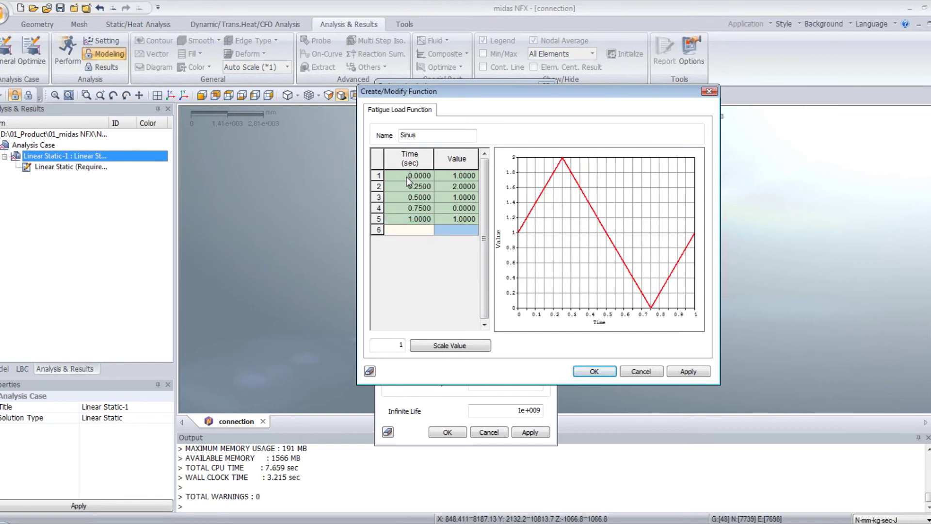
pyautogui.click(594, 372)
# - Assign the 4: Sinus function to the static load and accept the fatigue settings
pyautogui.click(651, 190)
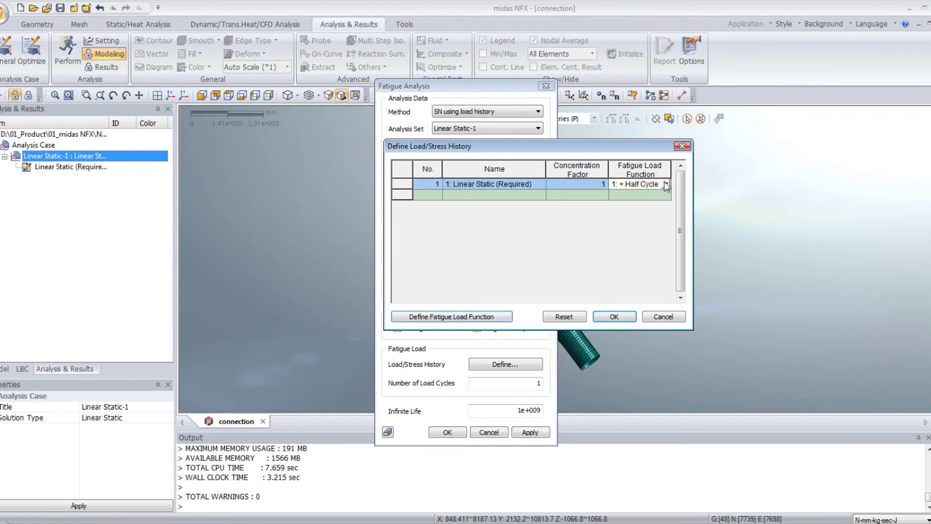
pyautogui.click(651, 187)
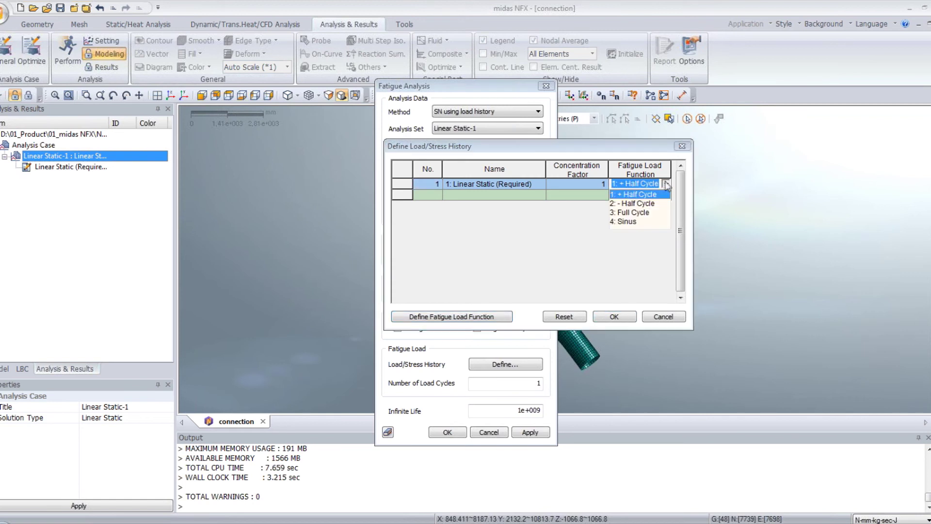
pyautogui.click(627, 222)
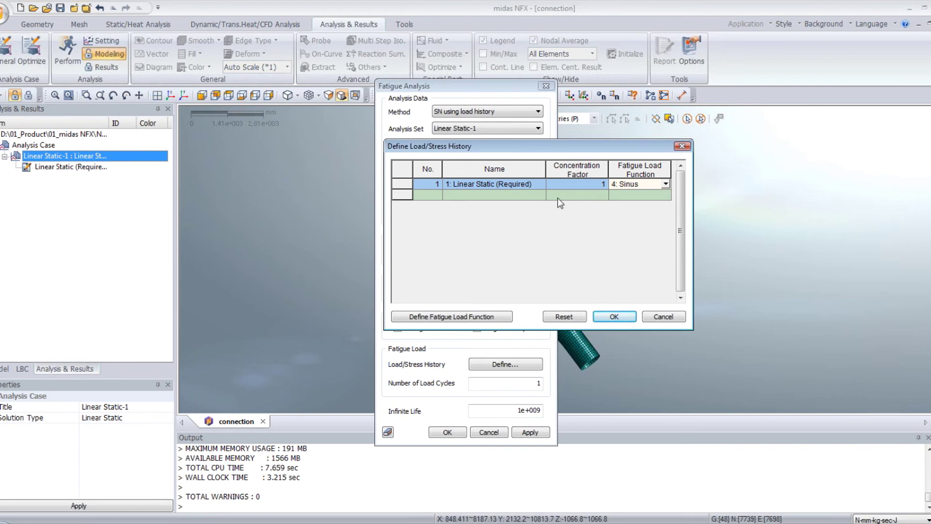
pyautogui.click(614, 317)
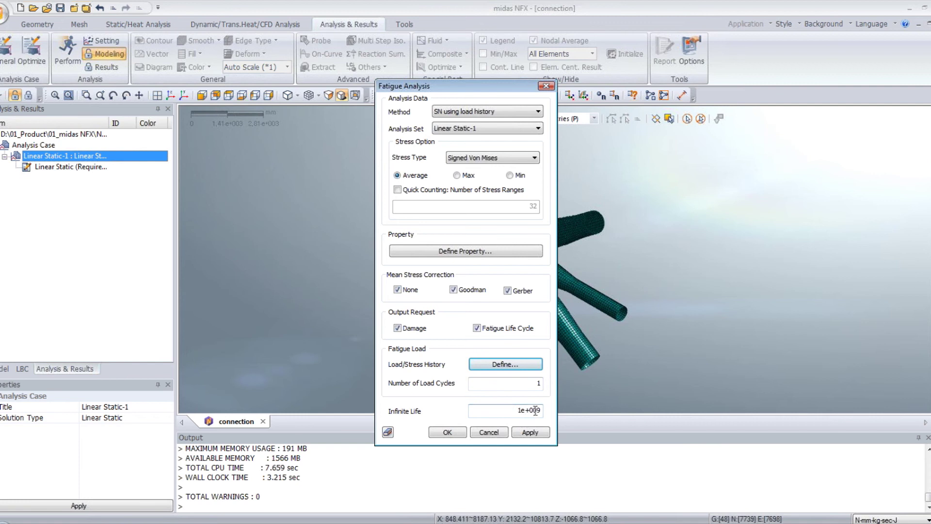
pyautogui.click(450, 433)
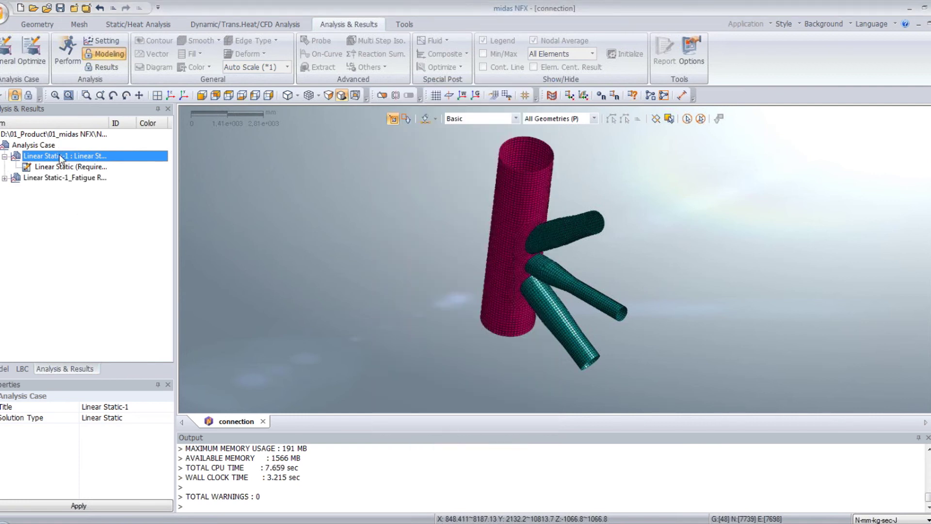
# - Solve the fatigue analysis and display the None fatigue life-cycle contour
pyautogui.rightClick(61, 178)
pyautogui.click(82, 183)
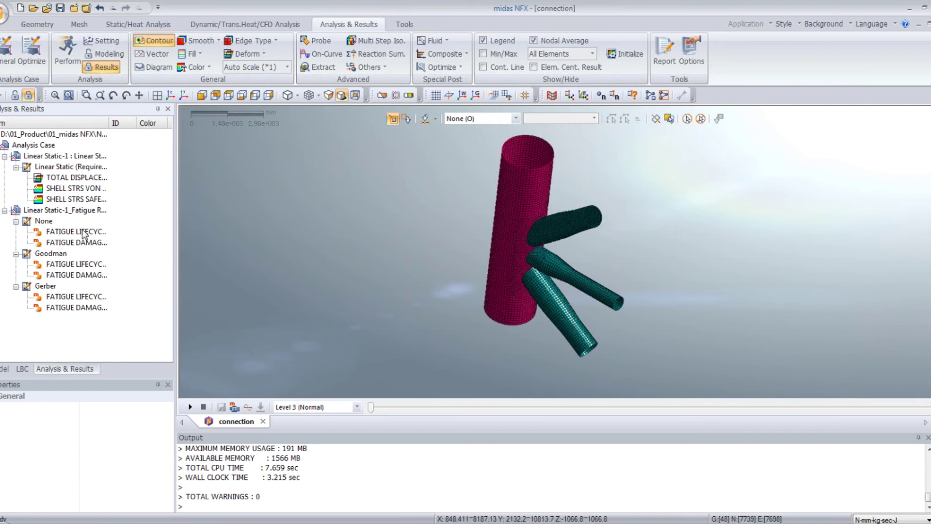
pyautogui.doubleClick(84, 233)
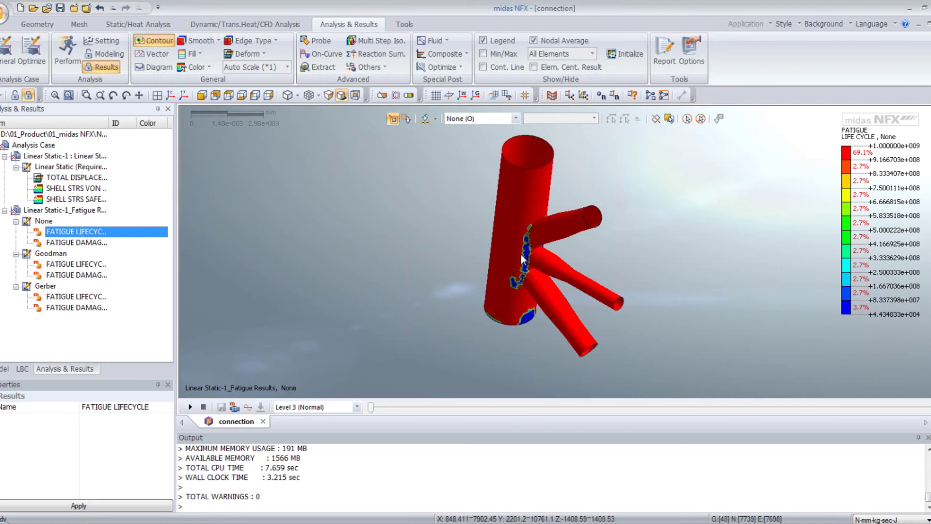
# - Display the Goodman and Gerber fatigue life-cycle contours, orbiting to inspect the joints
pyautogui.moveTo(523, 259)
pyautogui.mouseDown(button='middle')
pyautogui.moveTo(417, 230)
pyautogui.moveTo(480, 232)
pyautogui.moveTo(495, 250)
pyautogui.moveTo(558, 255)
pyautogui.moveTo(514, 259)
pyautogui.moveTo(528, 262)
pyautogui.moveTo(536, 250)
pyautogui.mouseUp(button='middle')
pyautogui.click(92, 264)
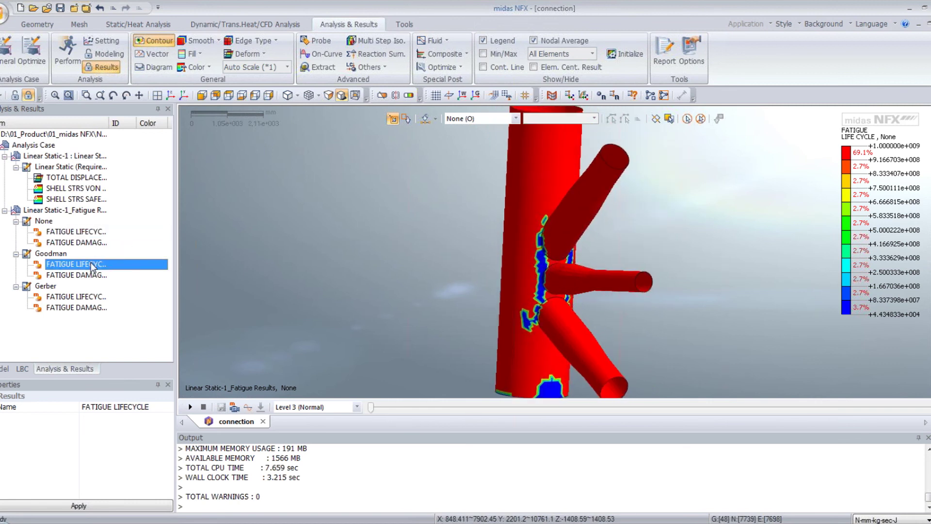
pyautogui.moveTo(451, 214); pyautogui.dragTo(65, 278, button='middle')
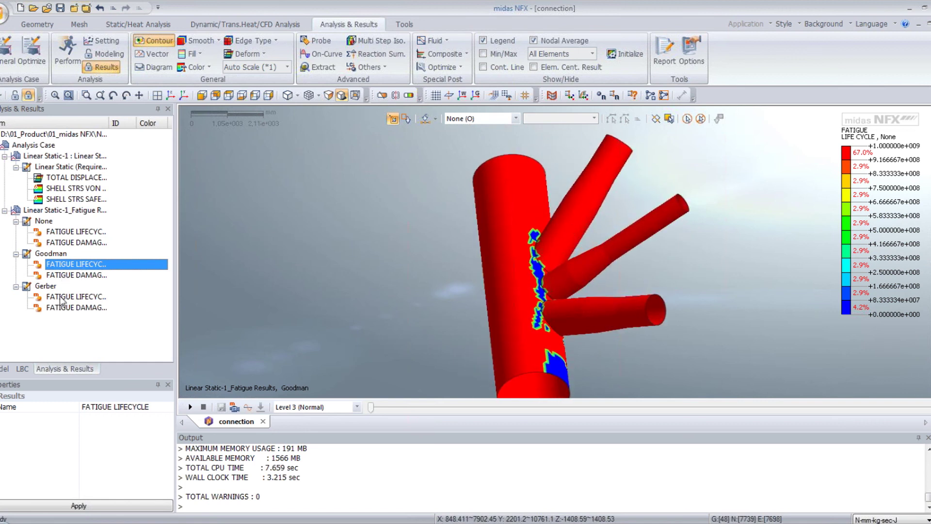
pyautogui.click(60, 296)
# - Display the None-correction fatigue damage contour
pyautogui.moveTo(488, 285); pyautogui.dragTo(383, 251, button='middle')
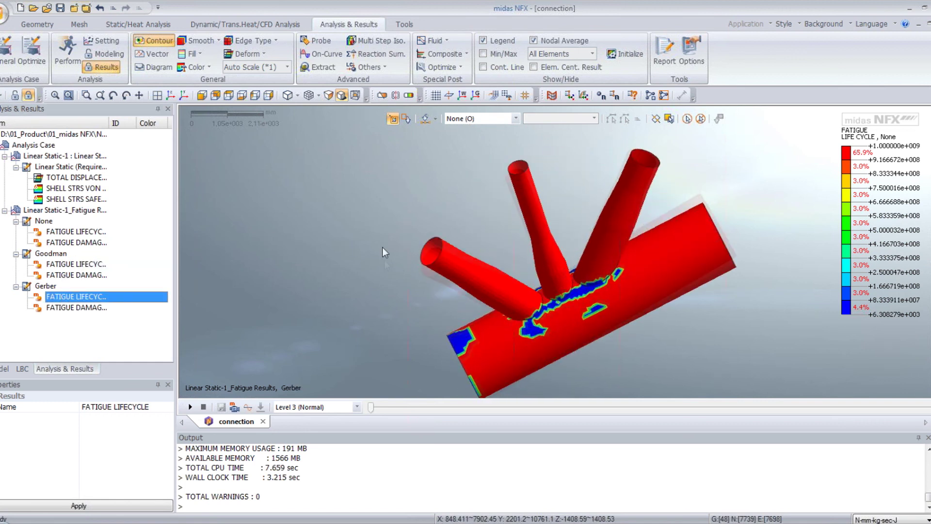
pyautogui.scroll(5, 393, 264)
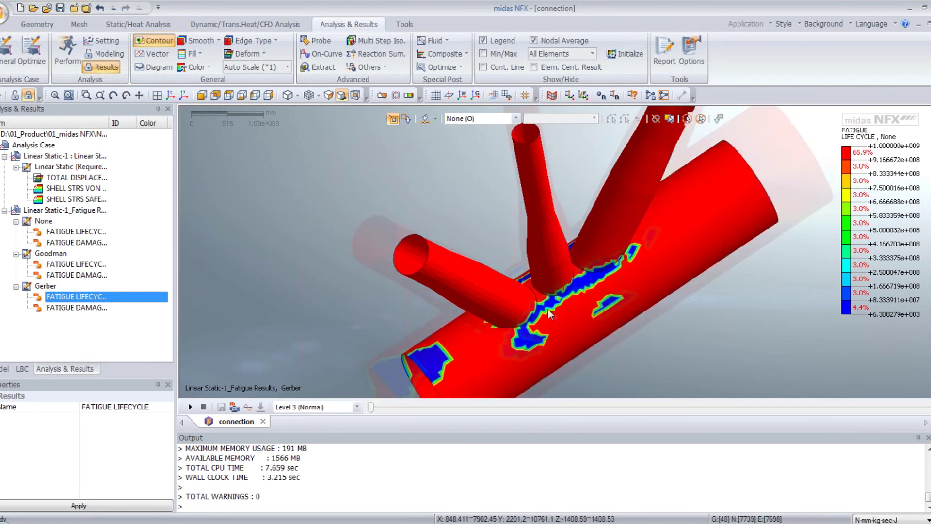
pyautogui.scroll(-3, 549, 315)
pyautogui.click(73, 244)
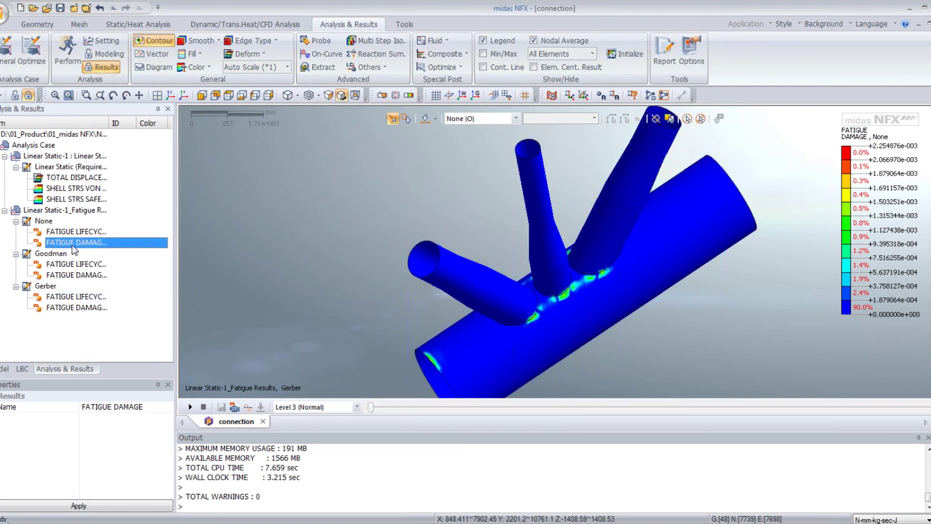
# - Show the Goodman and then Gerber fatigue damage contours, orbiting and zooming to inspect each
pyautogui.moveTo(568, 291); pyautogui.dragTo(577, 266, button='middle')
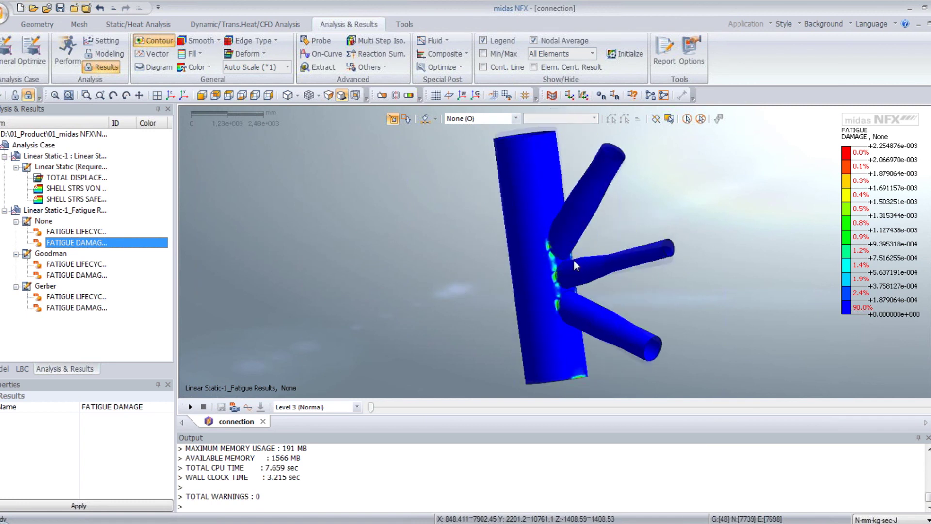
pyautogui.scroll(4, 553, 232)
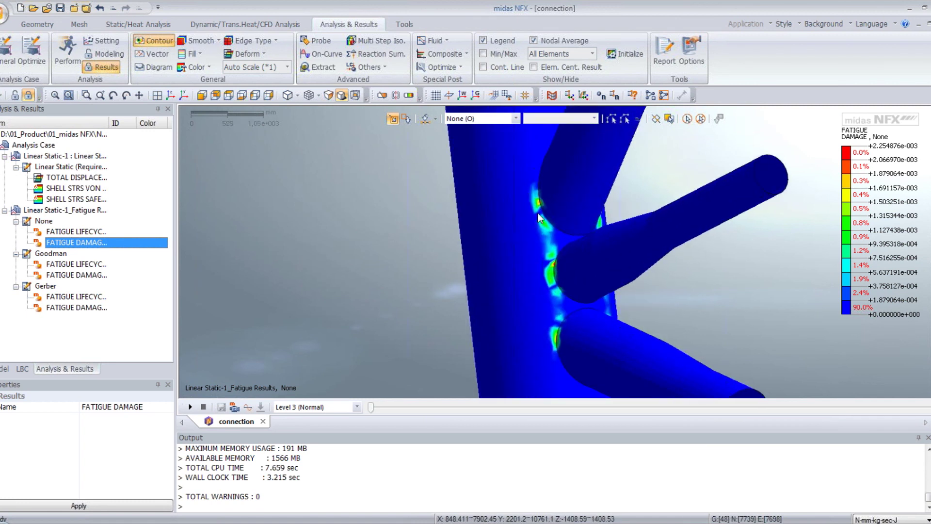
pyautogui.scroll(-5, 557, 361)
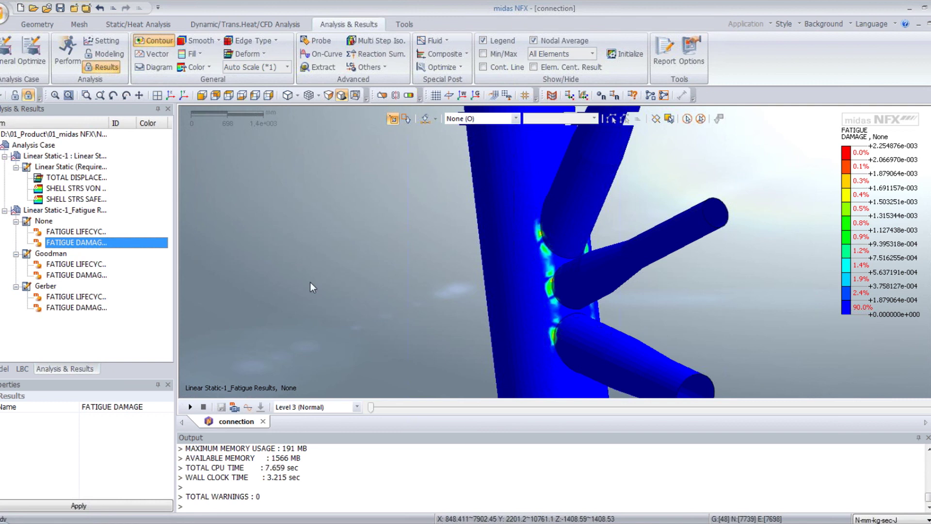
pyautogui.click(80, 276)
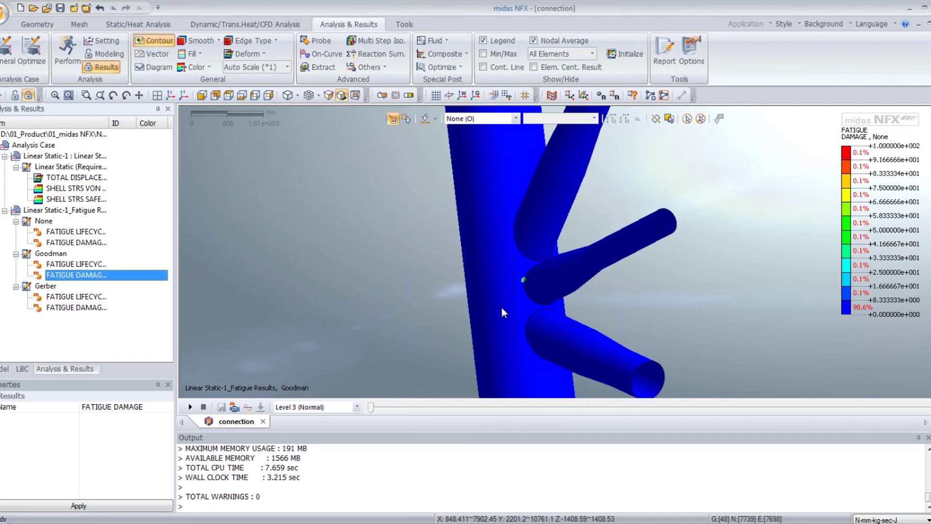
pyautogui.moveTo(502, 313); pyautogui.dragTo(453, 279, button='middle')
pyautogui.scroll(-2, 453, 278)
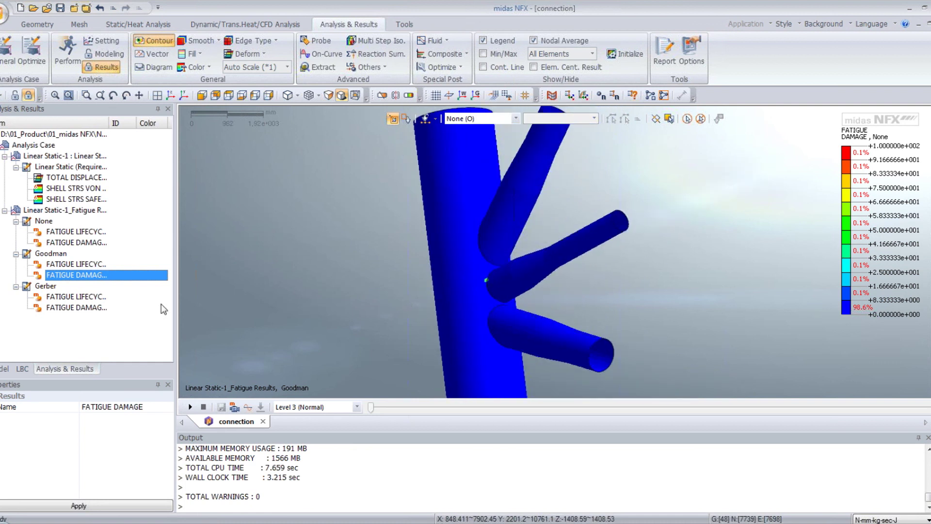
pyautogui.click(58, 311)
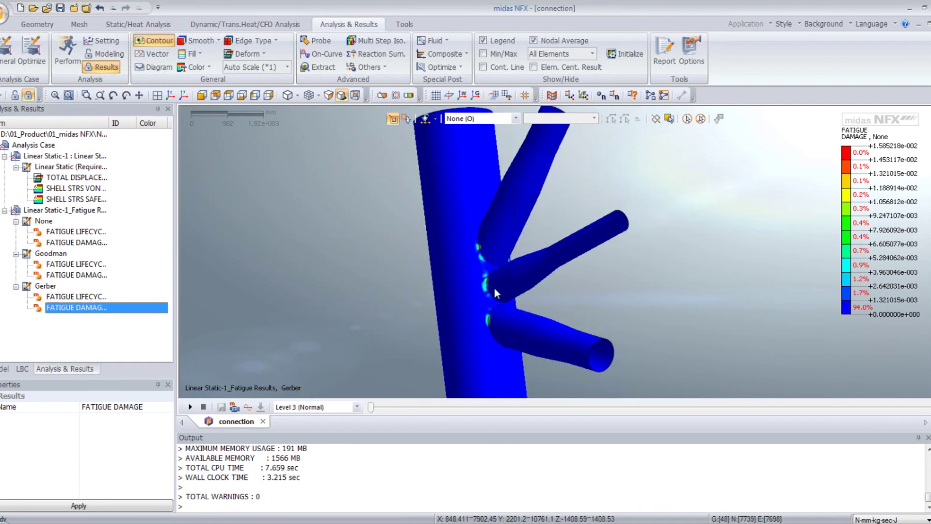
pyautogui.moveTo(474, 262); pyautogui.dragTo(401, 274, button='middle')
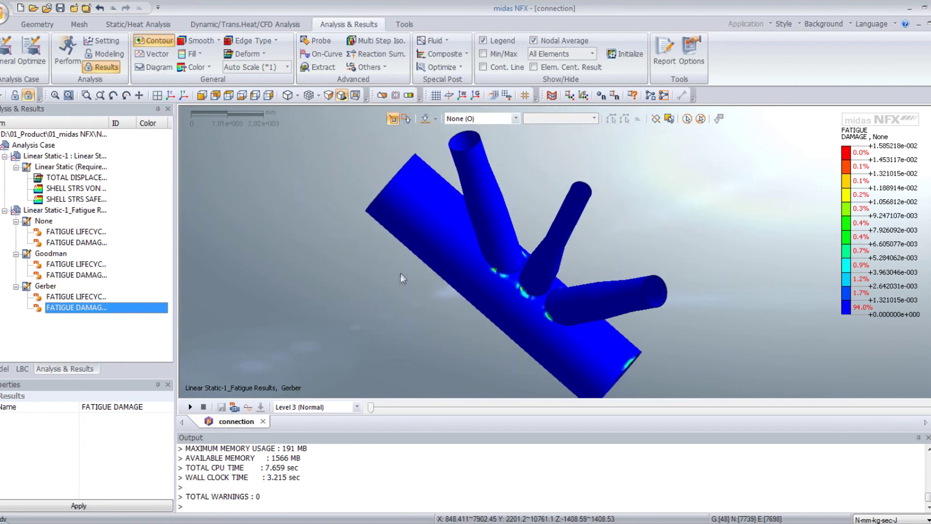